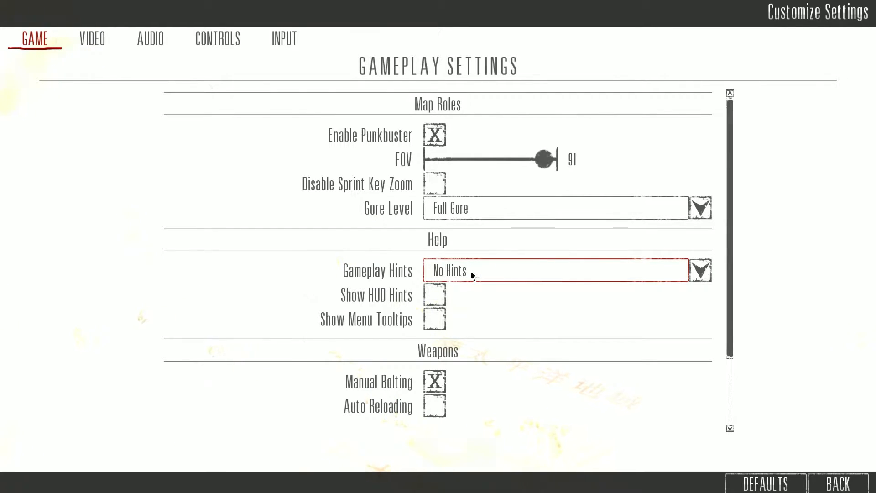
# Expand the Gameplay Hints dropdown to view the available hint options
pyautogui.click(484, 278)
pyautogui.scroll(-2, 405, 320)
pyautogui.scroll(-1, 507, 384)
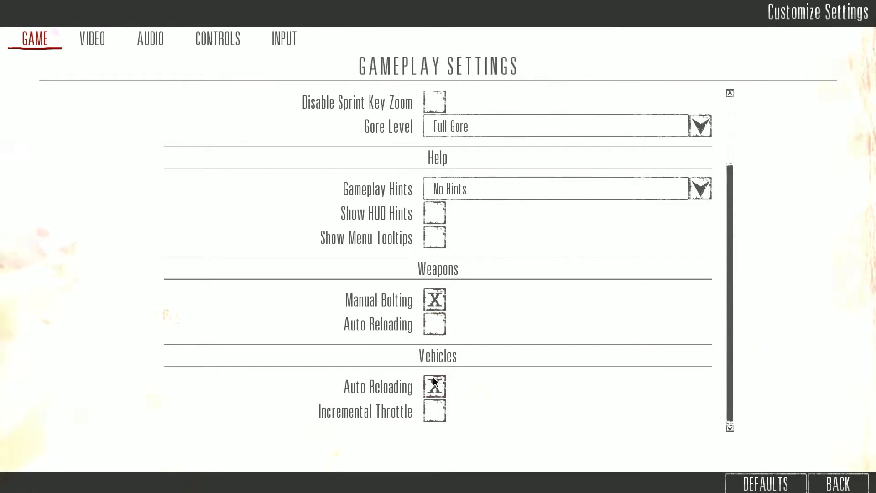
pyautogui.click(94, 40)
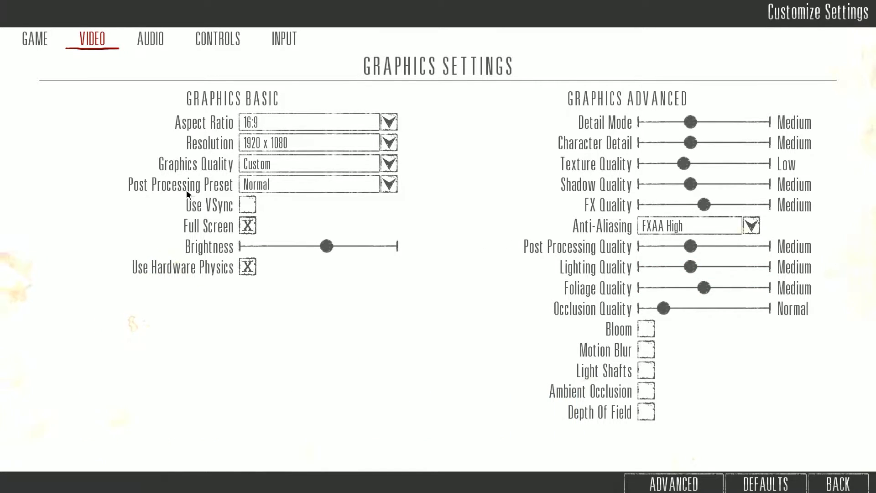
pyautogui.click(377, 186)
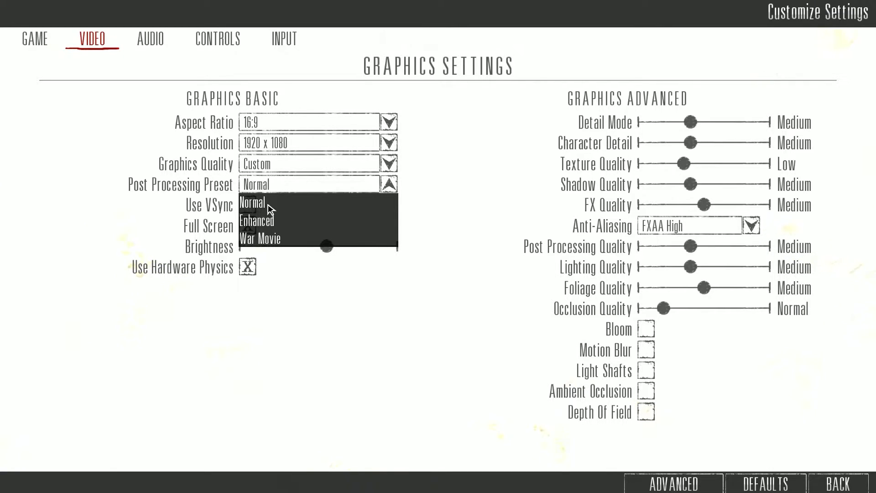
pyautogui.click(172, 186)
pyautogui.click(308, 186)
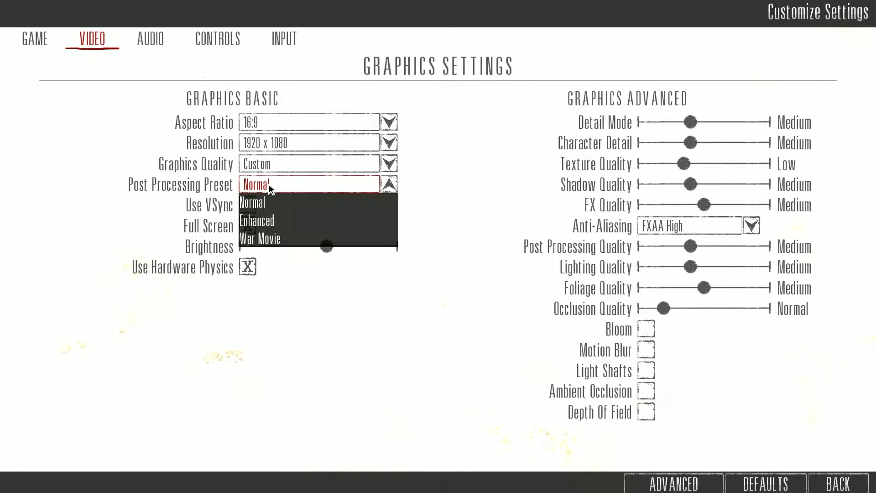
pyautogui.click(151, 183)
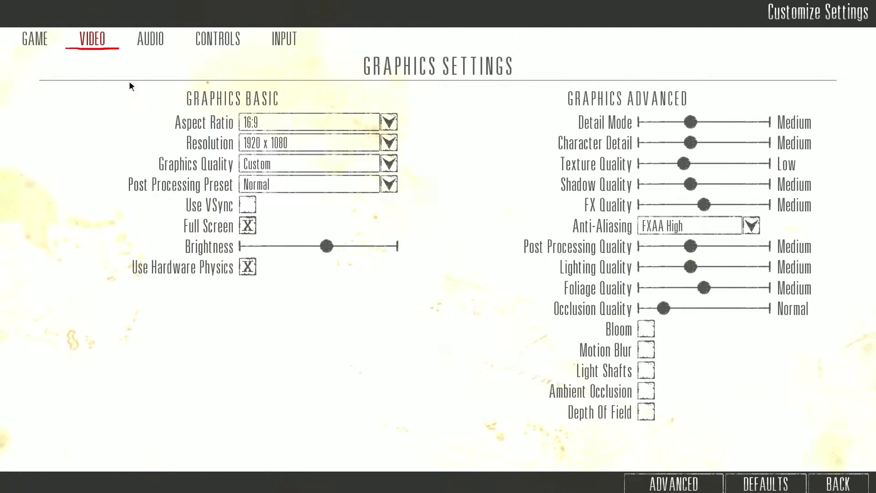
# Switch Customize Settings to the AUDIO page with volume and sound quality options
pyautogui.click(151, 39)
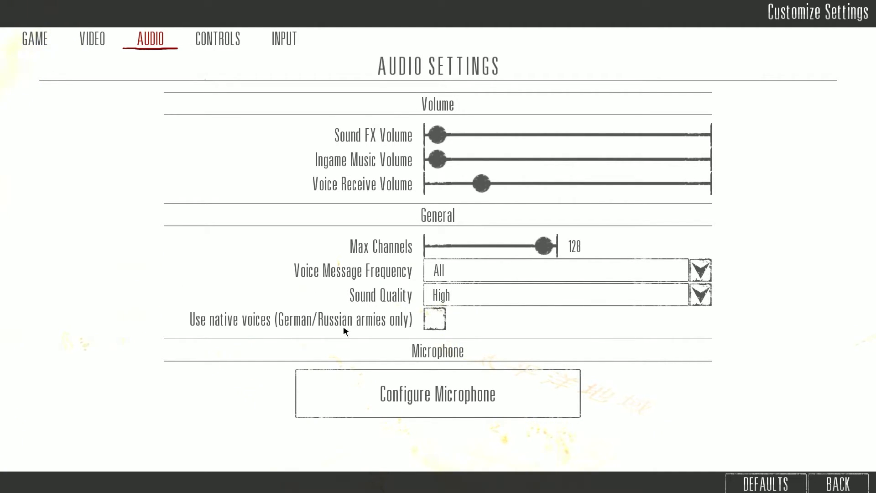
# Switch to the CONTROLS page showing the key binding list
pyautogui.click(209, 39)
pyautogui.scroll(-4, 172, 267)
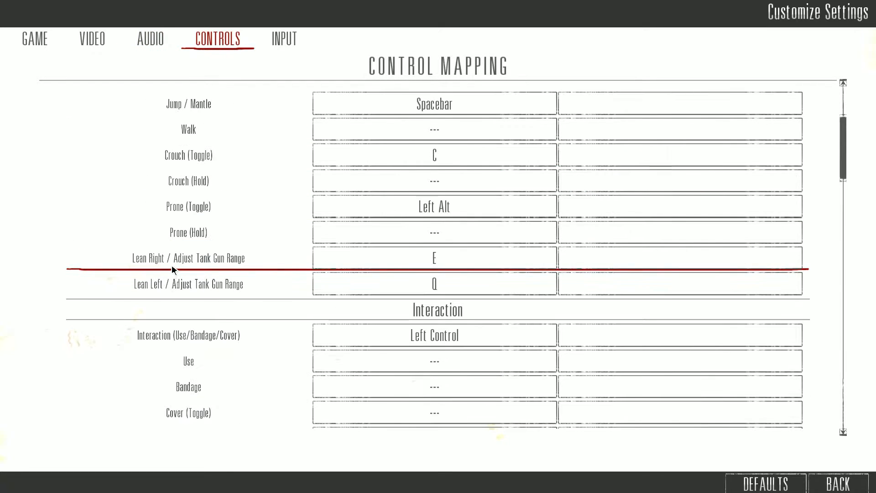
pyautogui.scroll(-5, 115, 257)
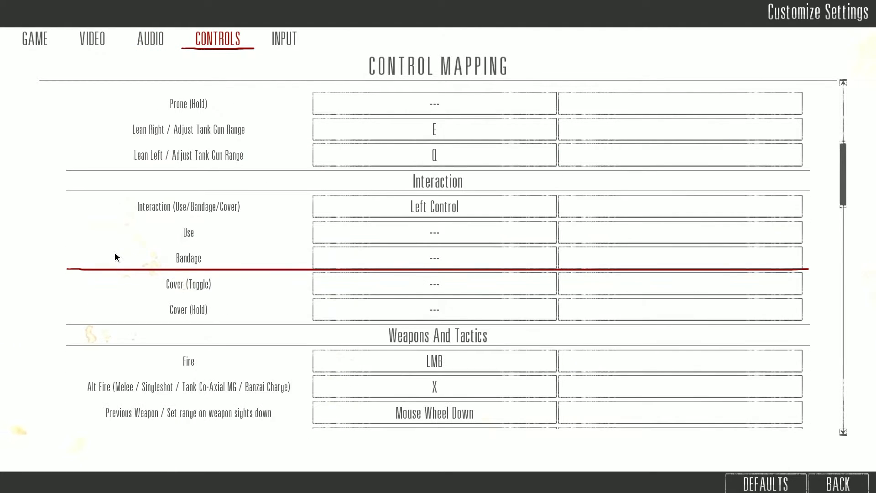
pyautogui.scroll(-5, 115, 257)
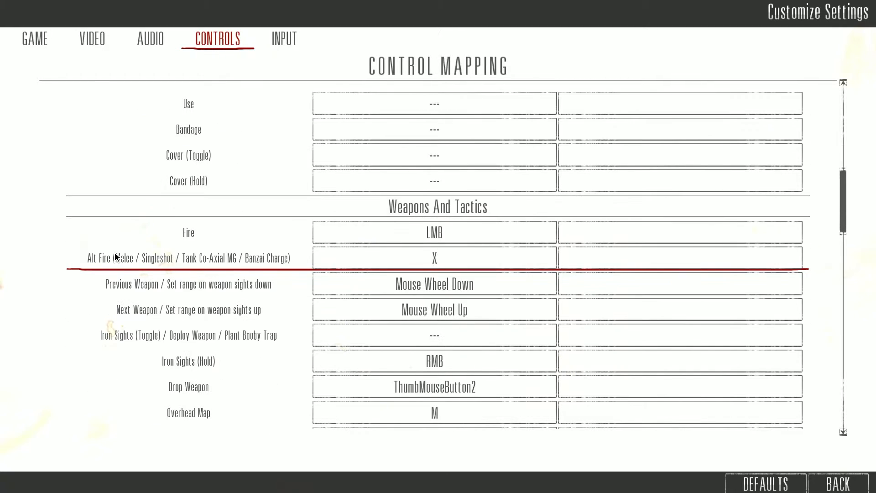
pyautogui.scroll(2, 144, 256)
pyautogui.scroll(2, 206, 264)
pyautogui.scroll(2, 251, 273)
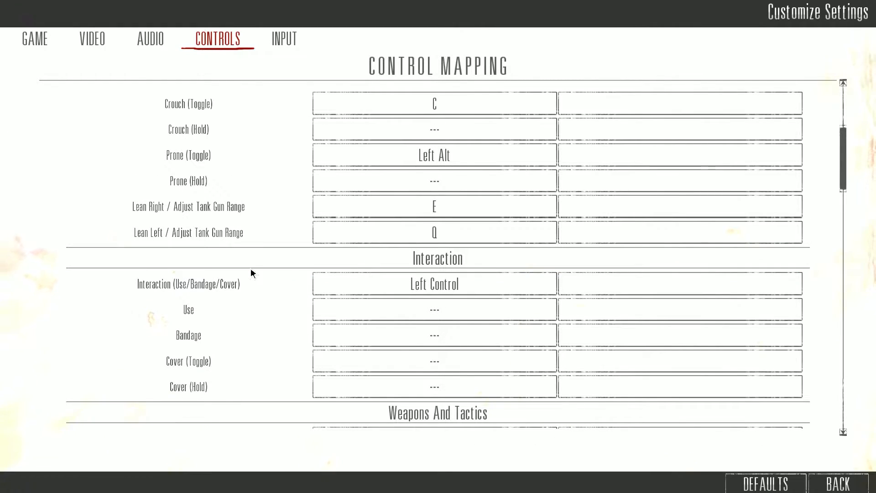
pyautogui.scroll(-6, 251, 273)
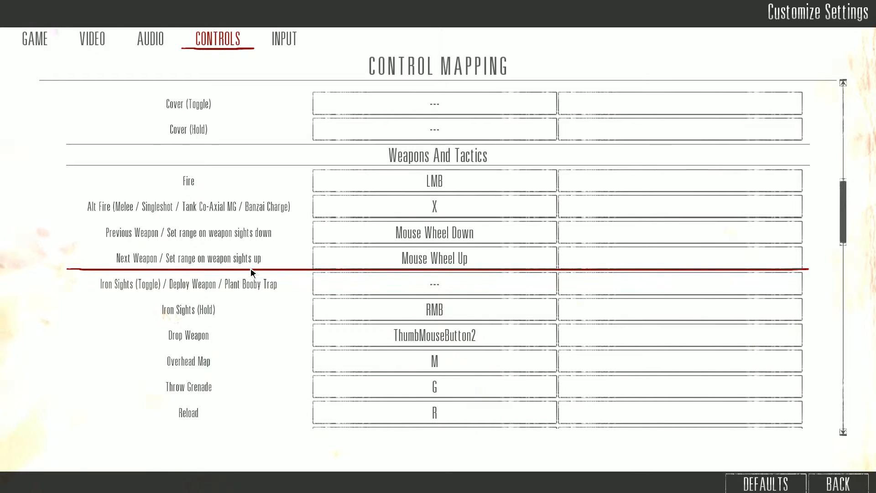
pyautogui.scroll(1, 250, 268)
pyautogui.scroll(2, 250, 268)
pyautogui.scroll(2, 250, 267)
pyautogui.scroll(1, 250, 268)
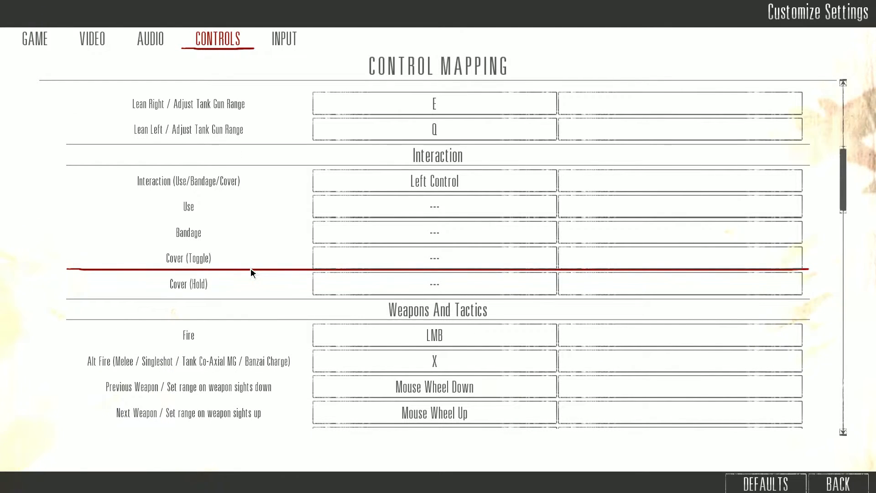
pyautogui.scroll(-1, 251, 268)
pyautogui.scroll(-3, 251, 268)
pyautogui.scroll(-2, 251, 268)
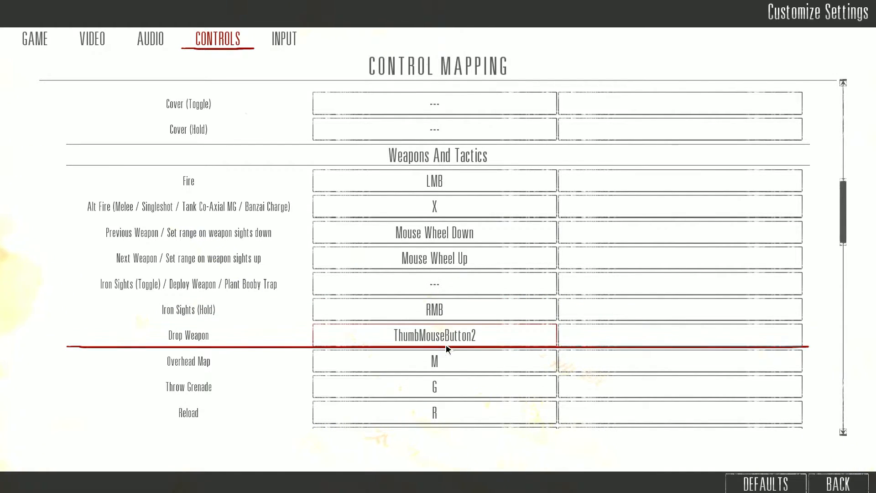
pyautogui.scroll(2, 250, 337)
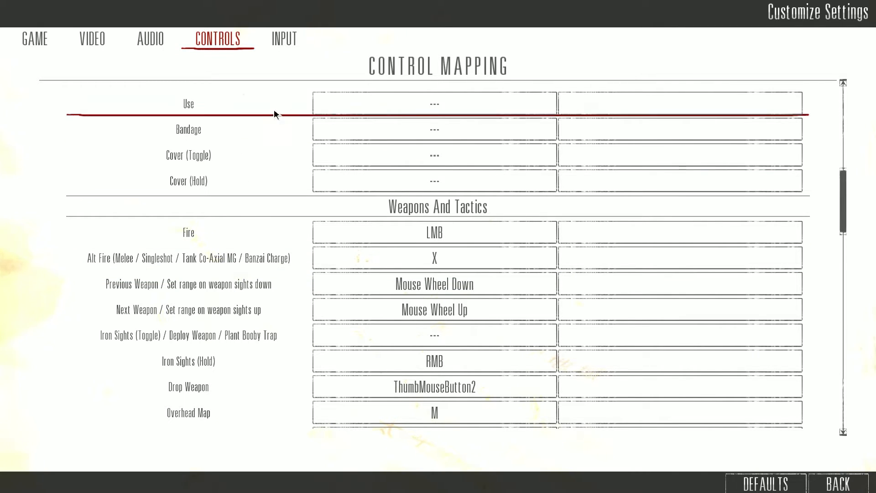
pyautogui.scroll(-5, 253, 217)
pyautogui.scroll(-4, 254, 214)
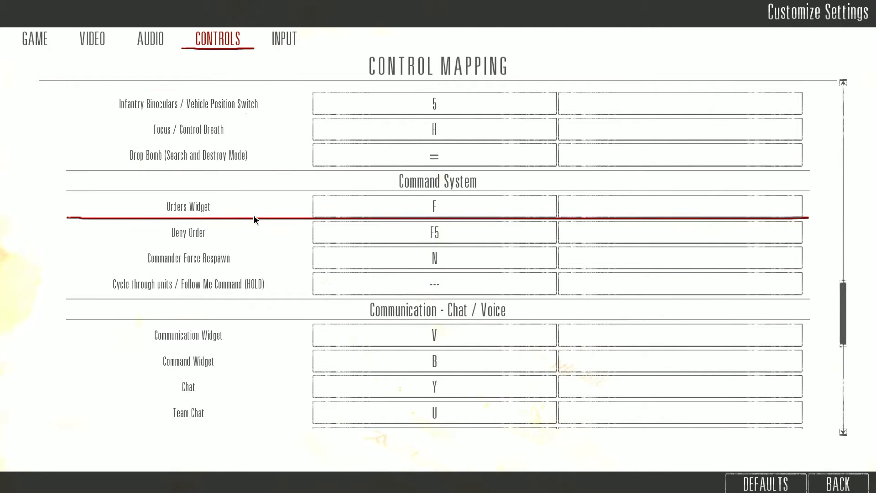
pyautogui.scroll(-3, 255, 215)
pyautogui.scroll(-2, 255, 214)
pyautogui.scroll(-3, 255, 214)
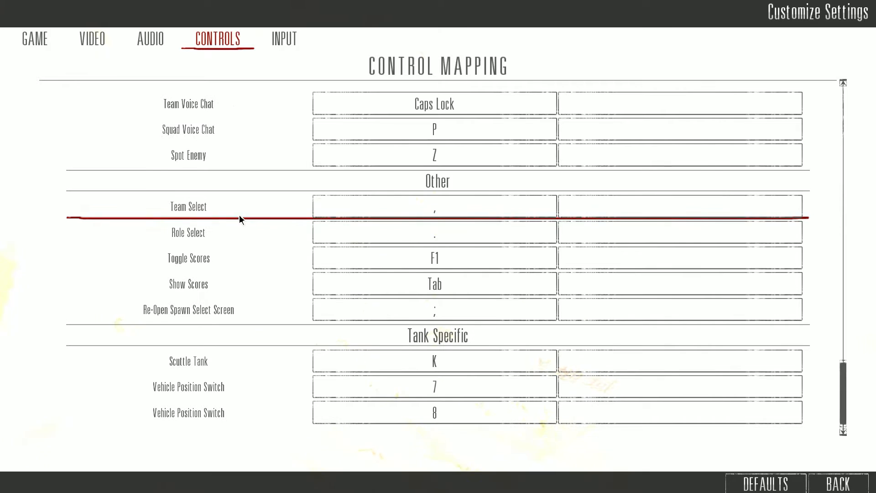
# View the mouse INPUT settings, then return to the GAME settings page
pyautogui.click(284, 39)
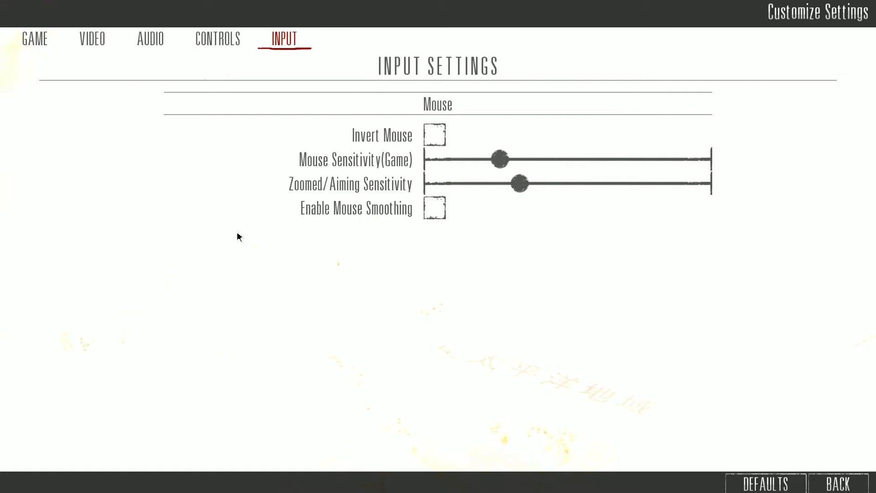
pyautogui.click(35, 38)
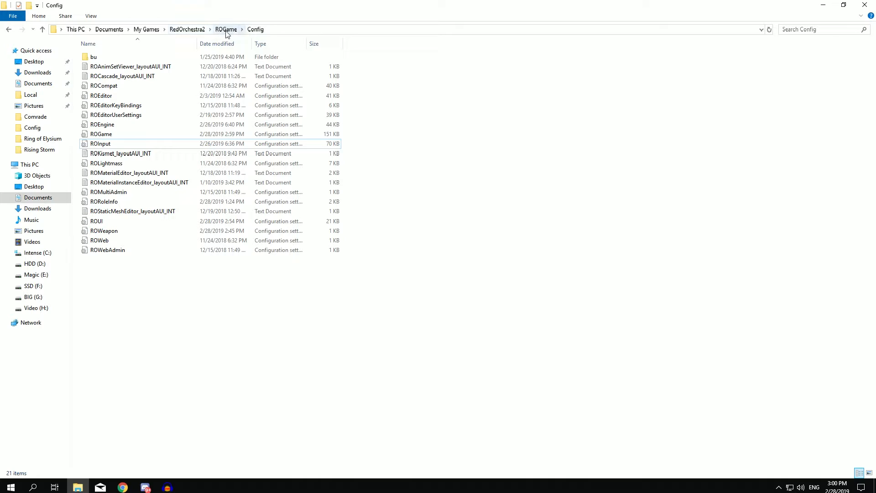
pyautogui.moveTo(100, 144)
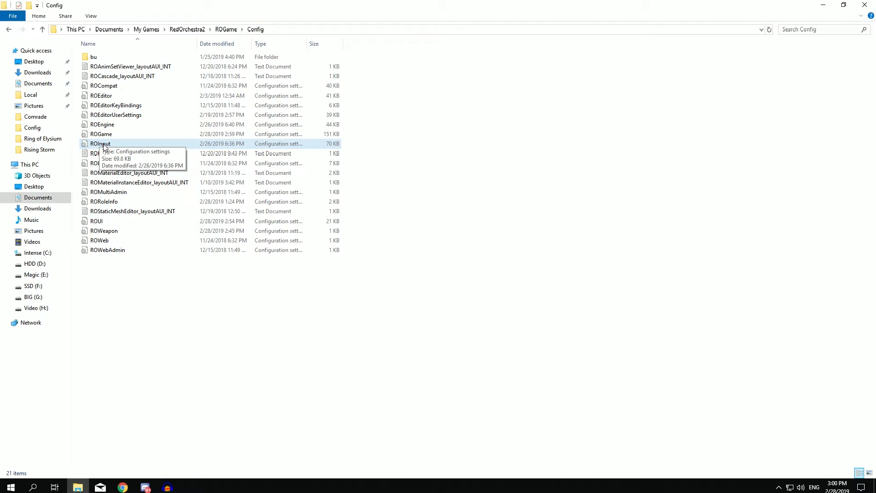
# Select ROInput in the Config folder and open it in Notepad via the context menu
pyautogui.click(102, 144)
pyautogui.keyDown('shift'); pyautogui.click(126, 126); pyautogui.keyUp('shift')
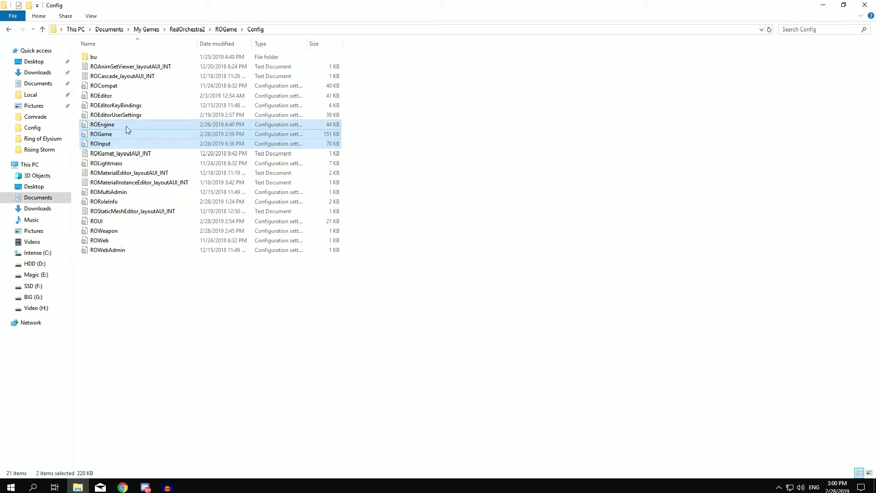
pyautogui.click(451, 169)
pyautogui.click(112, 146)
pyautogui.rightClick(105, 146)
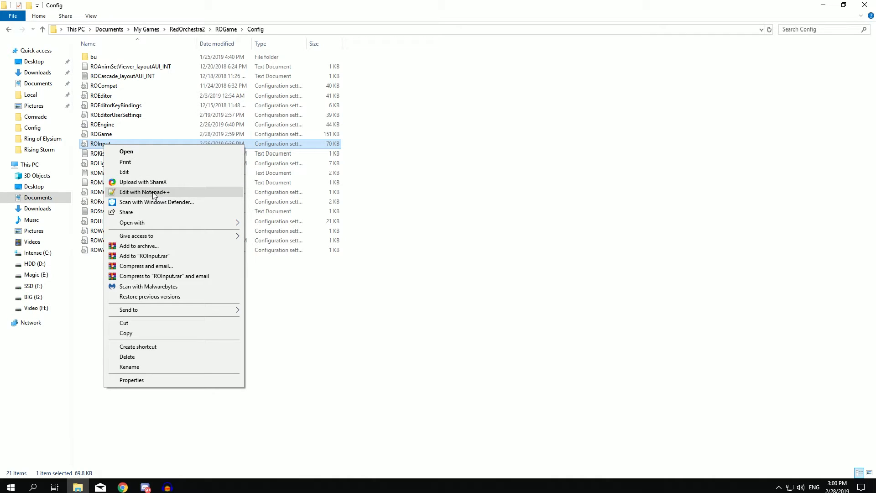
pyautogui.click(158, 172)
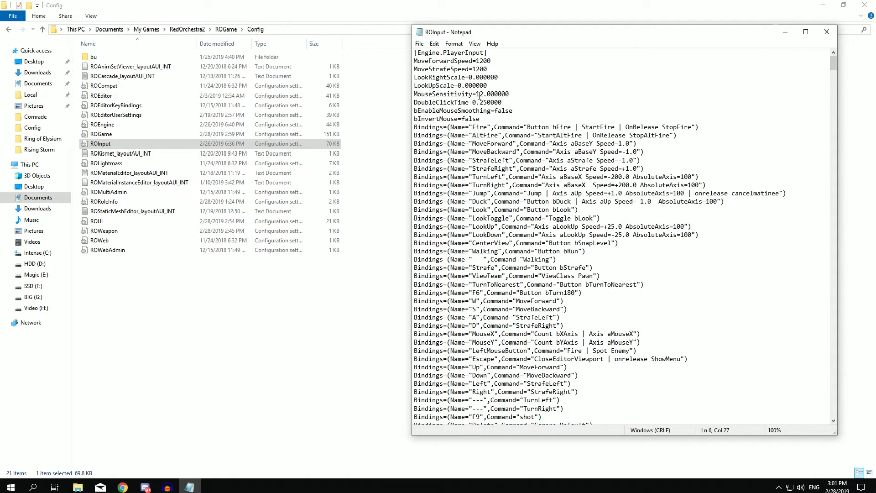
pyautogui.scroll(-10, 571, 145)
pyautogui.scroll(-10, 571, 145)
pyautogui.scroll(12, 572, 145)
pyautogui.scroll(5, 570, 146)
# Highlight the TurnToNearest and F6 binding lines in ROInput, then close the file
pyautogui.moveTo(528, 285); pyautogui.dragTo(645, 292)
pyautogui.scroll(-5, 533, 295)
pyautogui.scroll(-5, 533, 295)
pyautogui.scroll(-5, 533, 295)
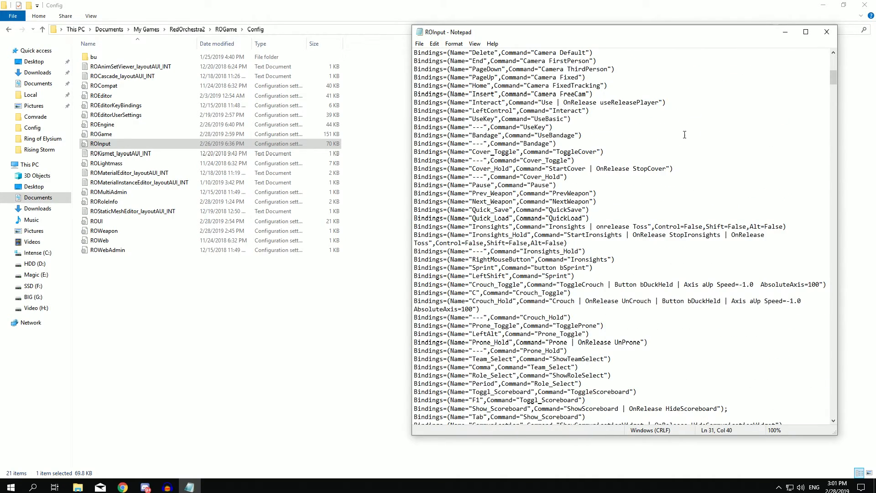
pyautogui.click(829, 33)
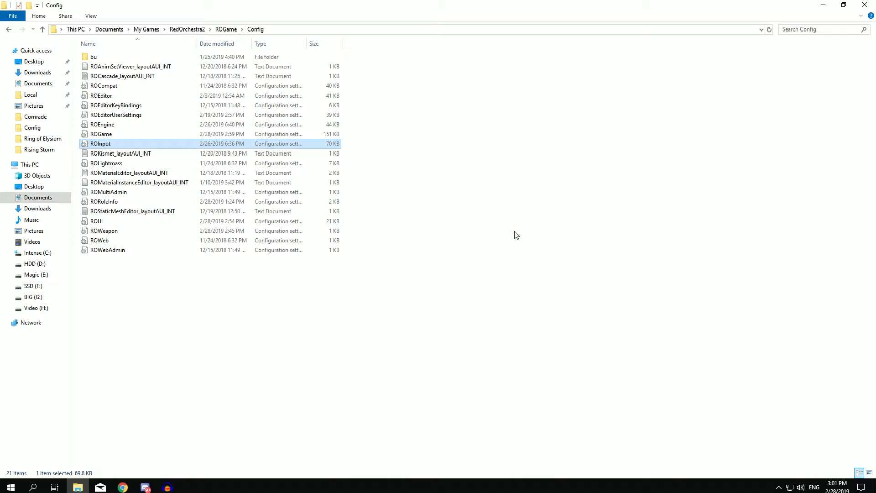
# Open the ROGame config file in Notepad
pyautogui.doubleClick(101, 134)
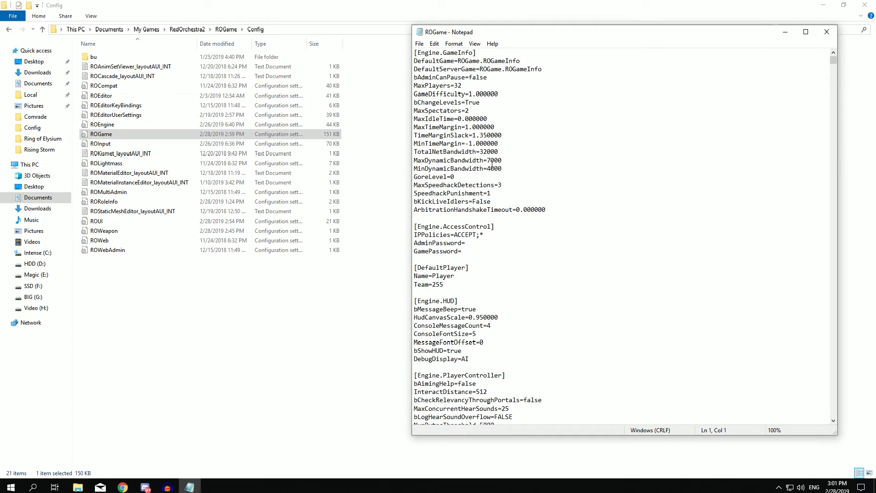
pyautogui.scroll(-5, 501, 234)
pyautogui.scroll(-3, 500, 234)
# Search ROGame for 'fov' to reach the PlayerFOV setting
pyautogui.hotkey('ctrl', 'f')
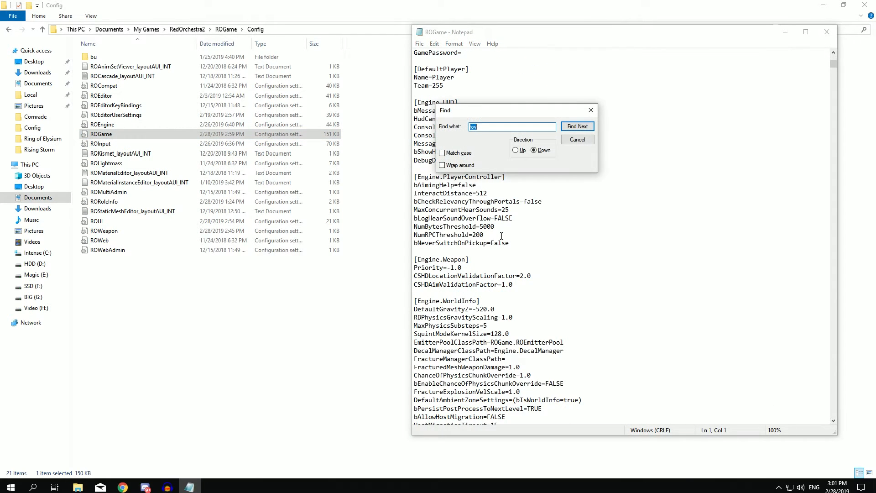
pyautogui.write('pla')
pyautogui.write('l')
pyautogui.press('BackSpace')
pyautogui.press('BackSpace')
pyautogui.write('fov')
pyautogui.press('Return')
pyautogui.click(591, 111)
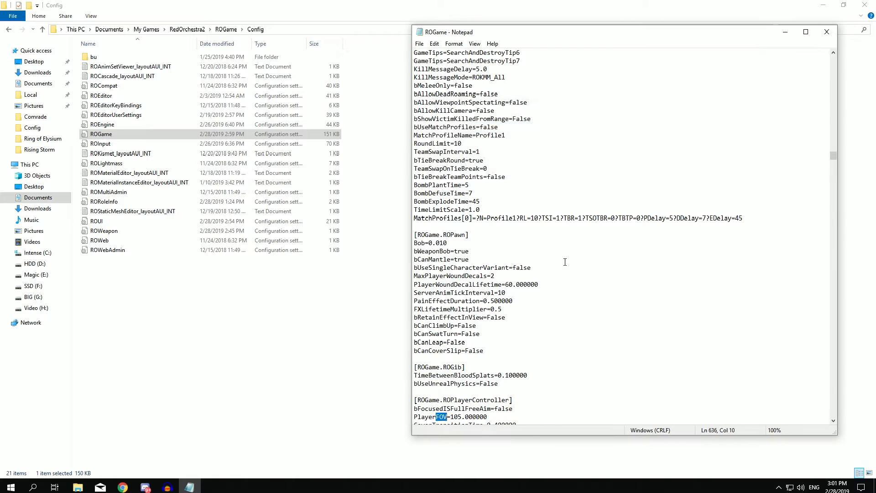
pyautogui.scroll(-4, 501, 316)
# Repeatedly highlight and inspect the PlayerFOV value 105.000000
pyautogui.click(534, 316)
pyautogui.doubleClick(467, 319)
pyautogui.click(451, 319)
pyautogui.moveTo(451, 320); pyautogui.dragTo(535, 317)
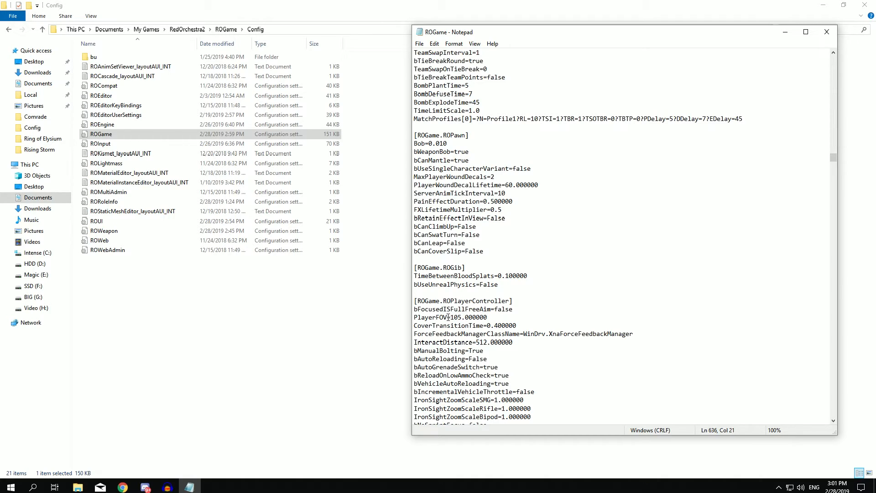
pyautogui.click(535, 317)
pyautogui.doubleClick(458, 318)
pyautogui.click(451, 317)
pyautogui.click(526, 319)
pyautogui.doubleClick(450, 318)
pyautogui.click(514, 319)
pyautogui.moveTo(450, 318); pyautogui.dragTo(522, 319)
pyautogui.click(524, 318)
pyautogui.click(521, 320)
pyautogui.scroll(-3, 502, 320)
pyautogui.scroll(-3, 502, 320)
pyautogui.scroll(3, 487, 319)
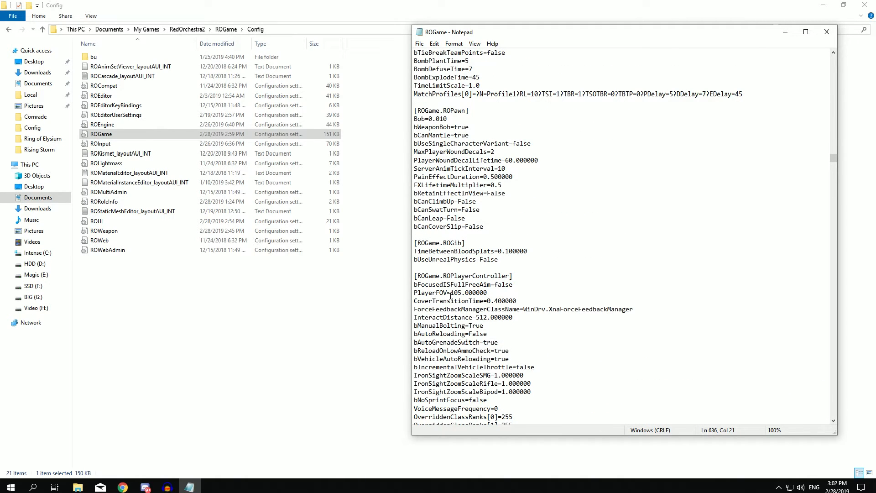
pyautogui.scroll(3, 511, 290)
pyautogui.scroll(3, 511, 289)
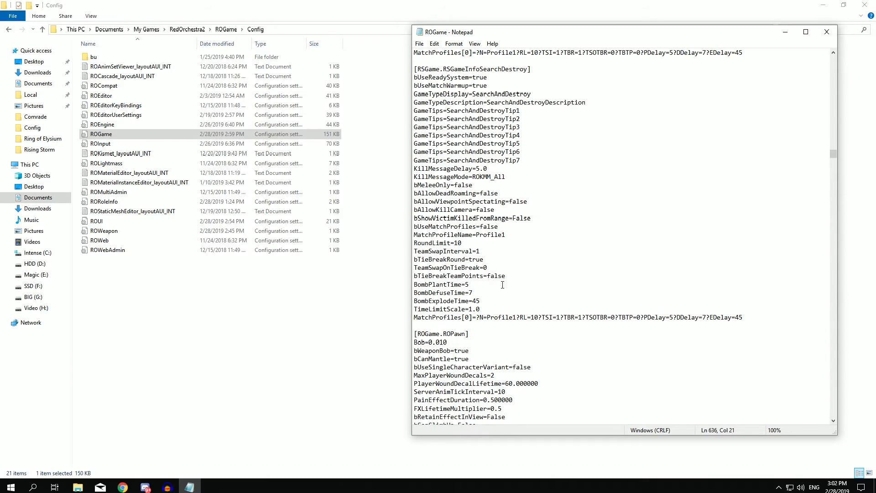
# Close ROGame and open ROEngine in Notepad from the Config folder
pyautogui.click(827, 32)
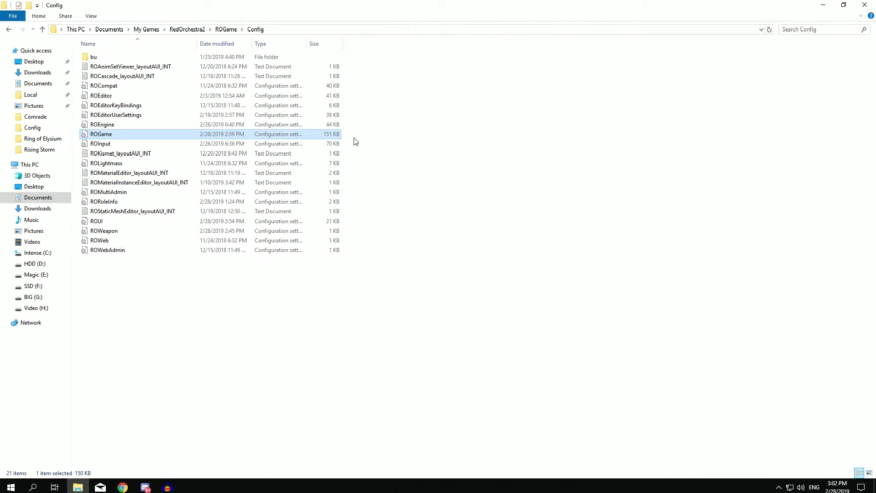
pyautogui.rightClick(103, 125)
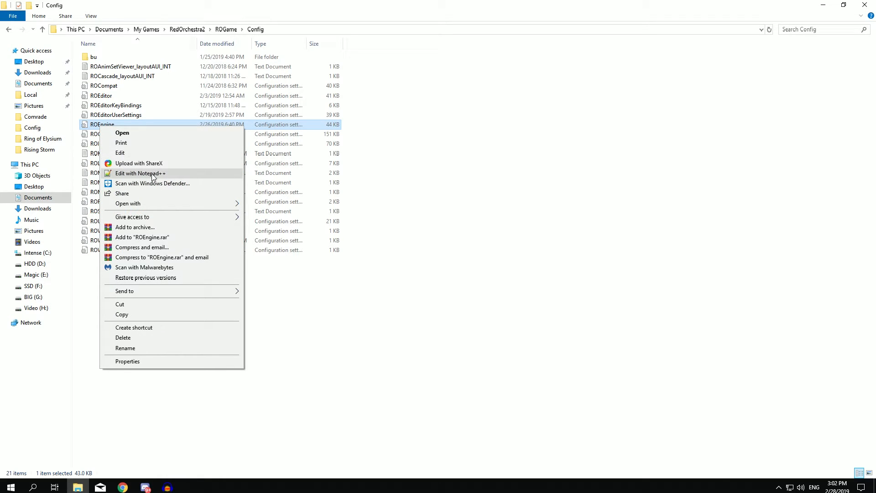
pyautogui.click(122, 133)
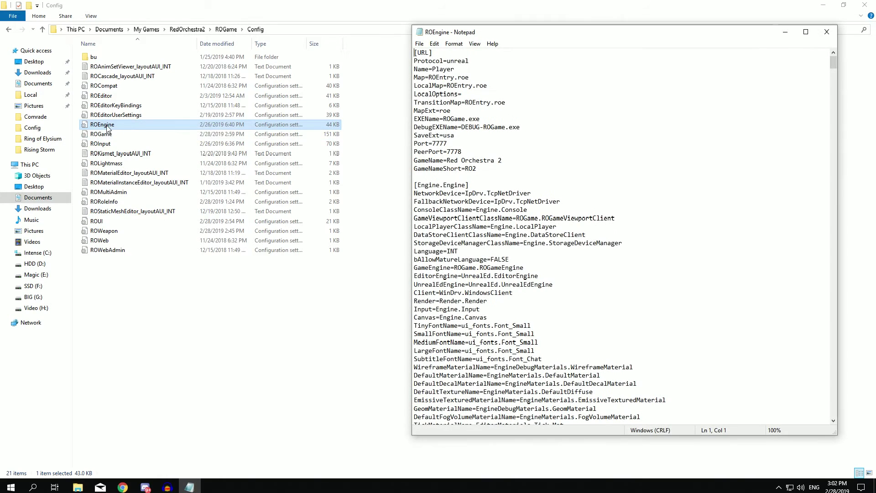
pyautogui.click(501, 160)
pyautogui.scroll(-5, 534, 216)
pyautogui.scroll(-5, 534, 217)
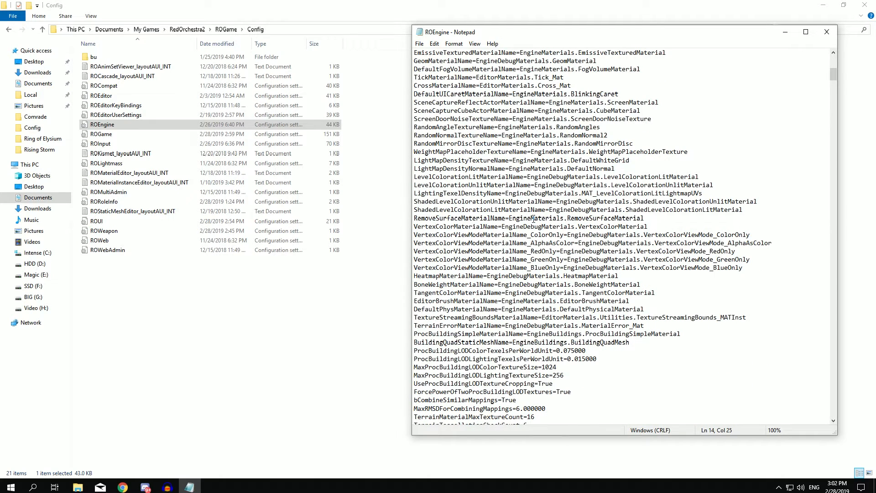
pyautogui.scroll(-3, 539, 219)
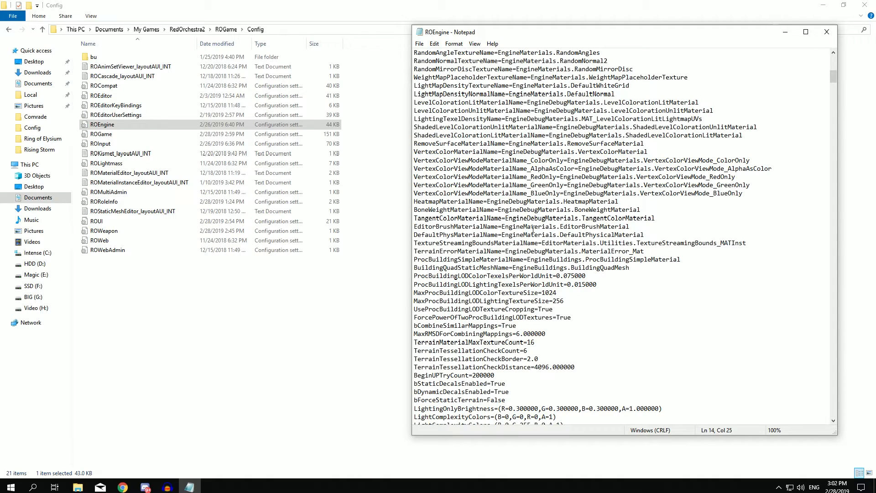
# Search ROEngine for bSmoothFrame and reach the bSmoothFrameRate=TRUE line
pyautogui.hotkey('ctrl', 'f')
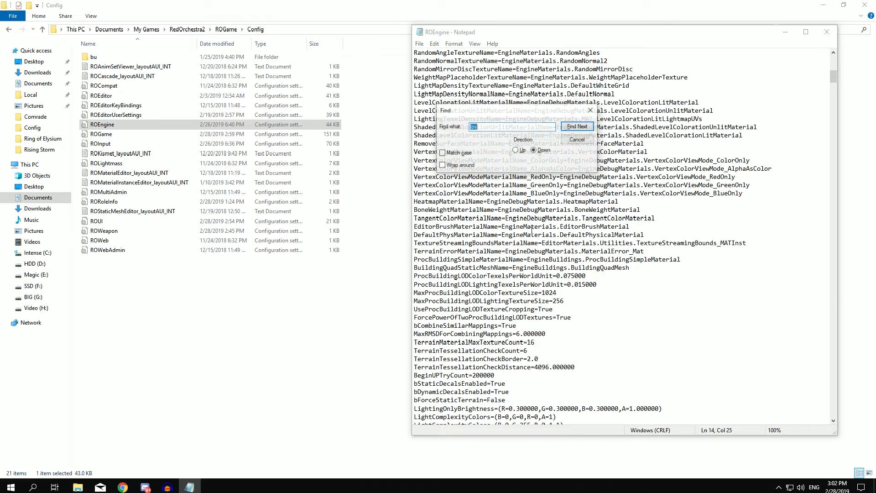
pyautogui.write('bsmooth')
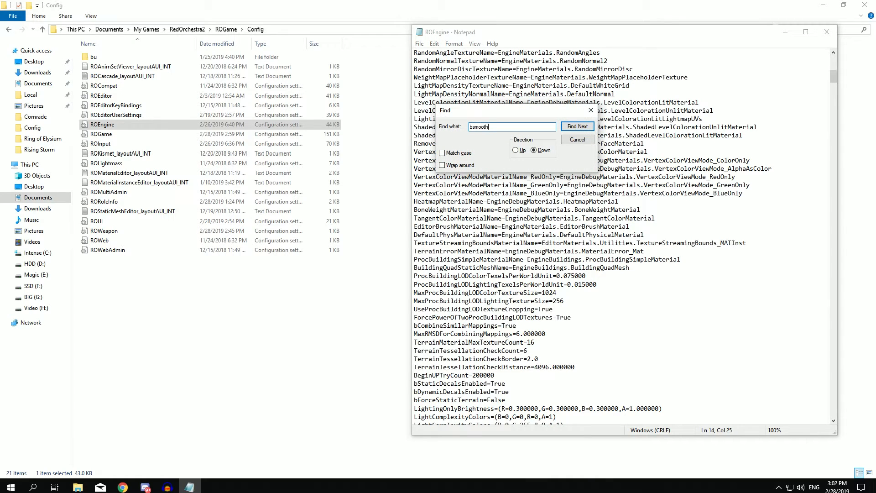
pyautogui.write('frame')
pyautogui.press('Return')
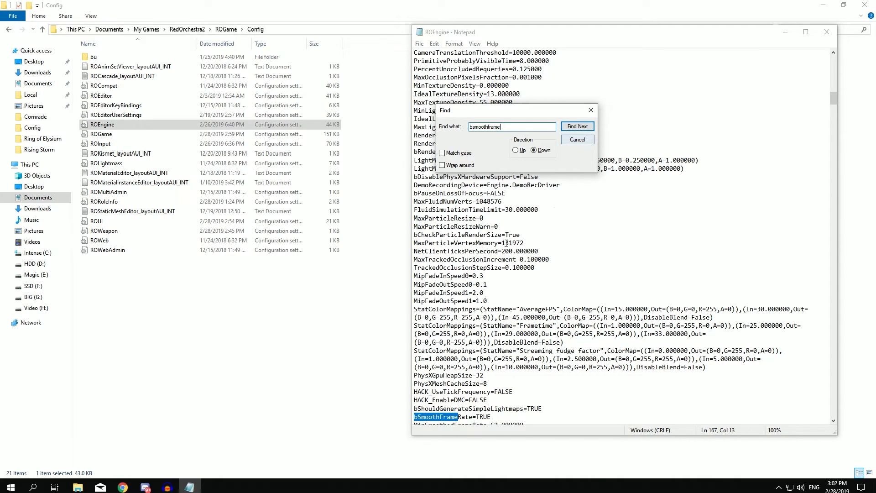
pyautogui.scroll(-4, 532, 231)
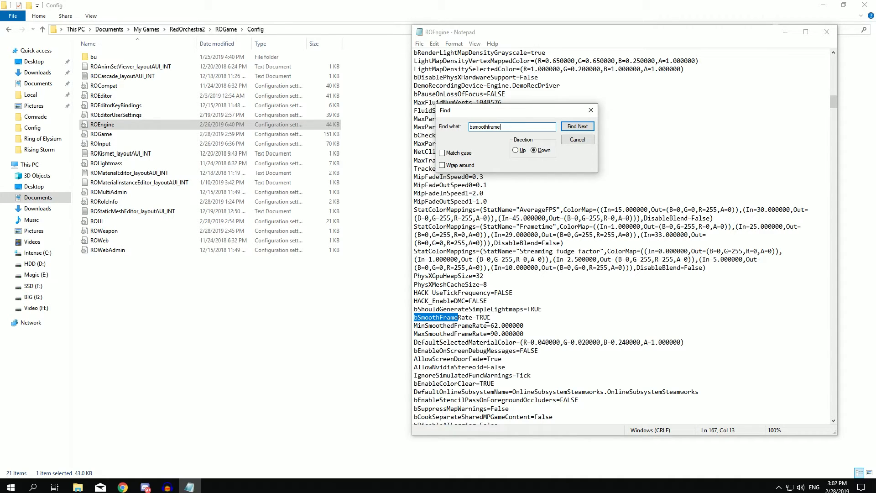
pyautogui.keyDown('shift'); pyautogui.click(490, 318); pyautogui.keyUp('shift')
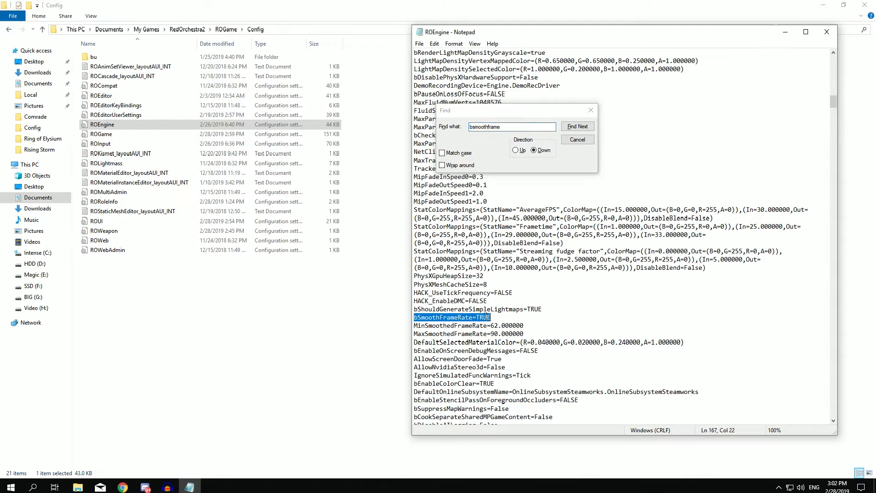
pyautogui.click(508, 318)
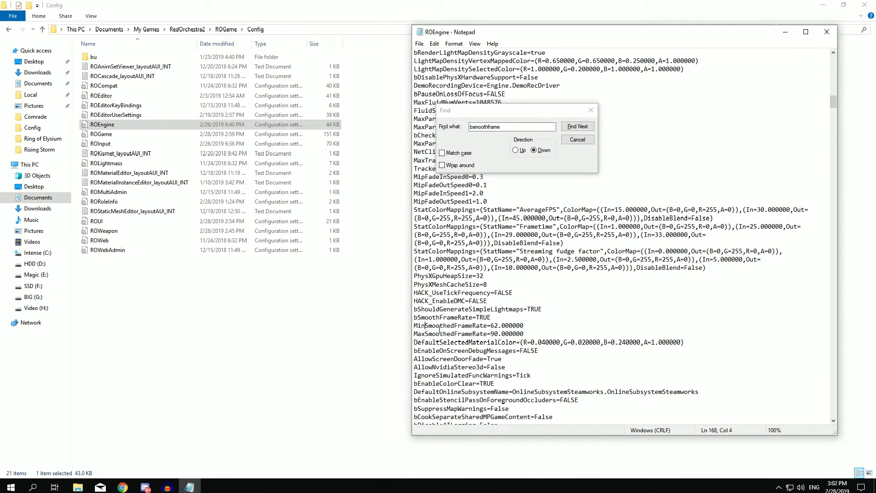
pyautogui.click(463, 326)
# Inspect MaxSmoothedFrameRate 90 and MinSmoothedFrameRate 62 by selecting their values
pyautogui.doubleClick(492, 334)
pyautogui.click(510, 337)
pyautogui.moveTo(491, 334); pyautogui.dragTo(500, 334)
pyautogui.doubleClick(493, 325)
pyautogui.click(436, 333)
pyautogui.doubleClick(495, 333)
pyautogui.click(504, 334)
pyautogui.tripleClick(437, 317)
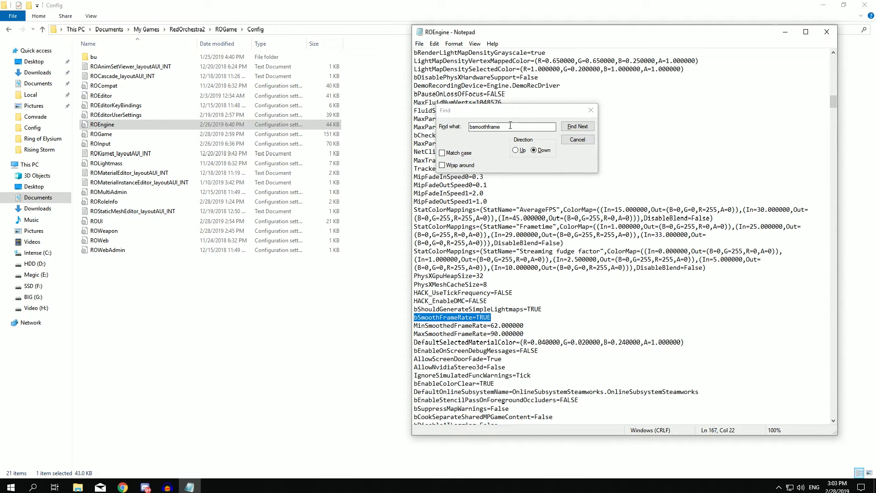
# Step through later bSmoothFrame occurrences downward and upward, returning to the first frame rate lines
pyautogui.click(578, 126)
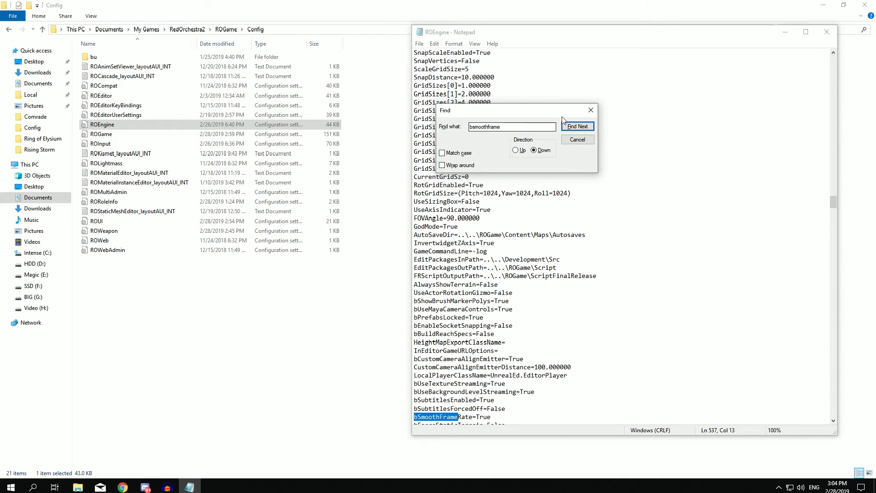
pyautogui.click(578, 127)
pyautogui.click(578, 127)
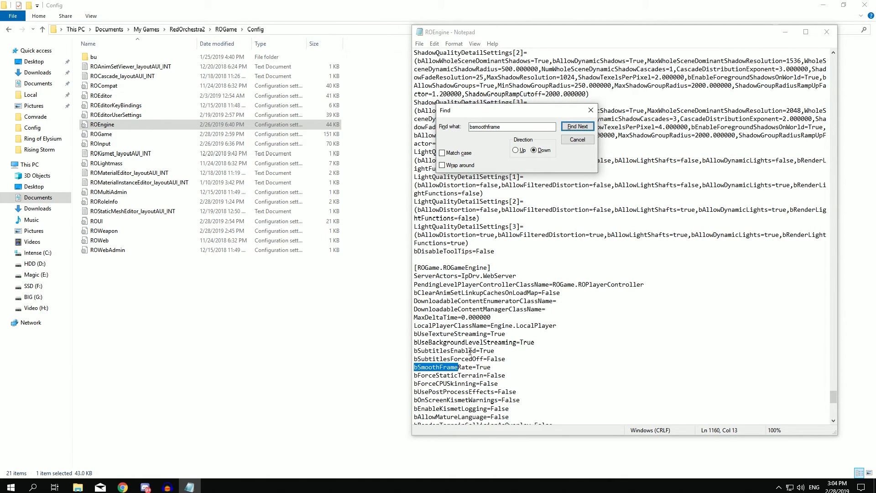
pyautogui.moveTo(834, 398); pyautogui.dragTo(833, 171)
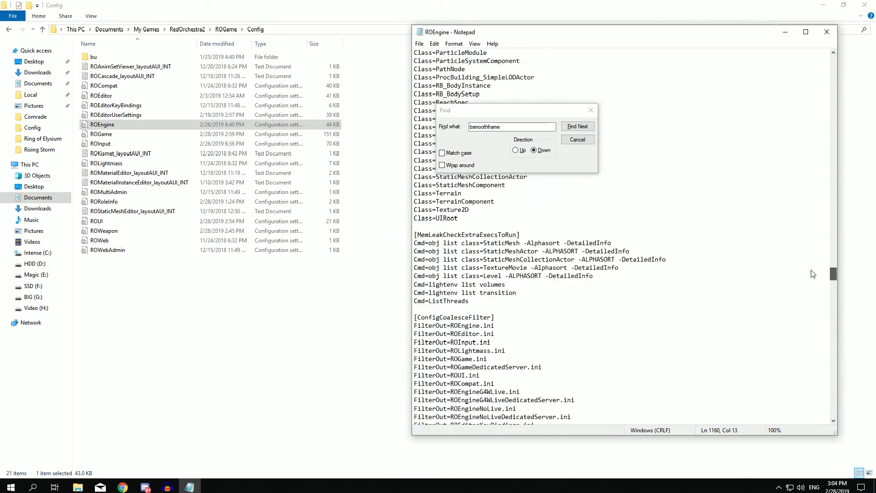
pyautogui.click(516, 150)
pyautogui.click(578, 127)
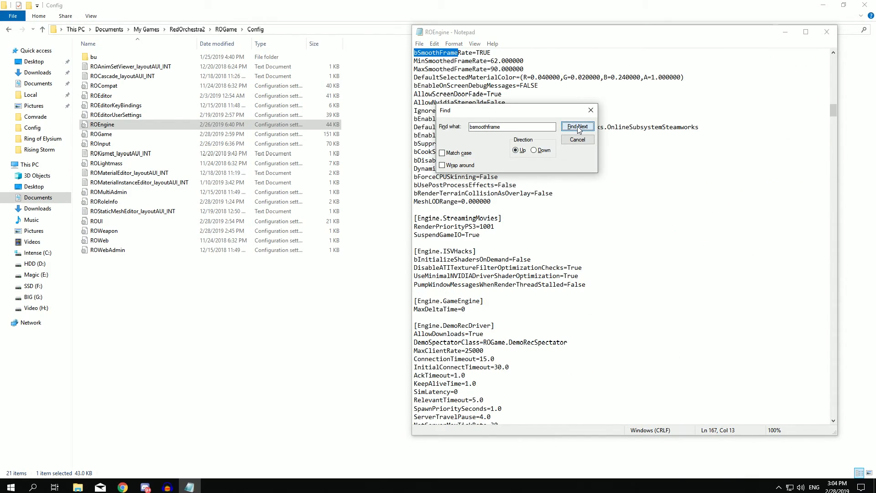
pyautogui.click(436, 69)
pyautogui.moveTo(430, 69); pyautogui.dragTo(489, 70)
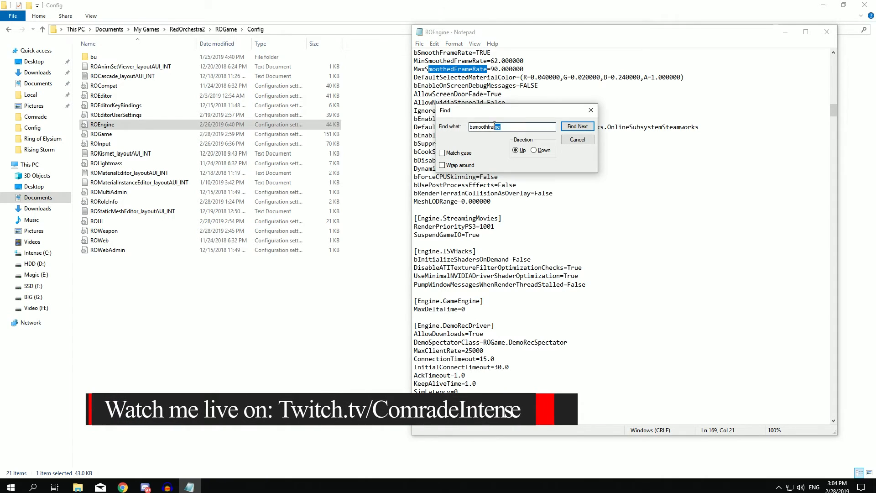
# Search for SmoothedFrameRate through all matches into the ROGame section, then return to the file start
pyautogui.hotkey('ctrl', 'f')
pyautogui.click(534, 150)
pyautogui.click(578, 127)
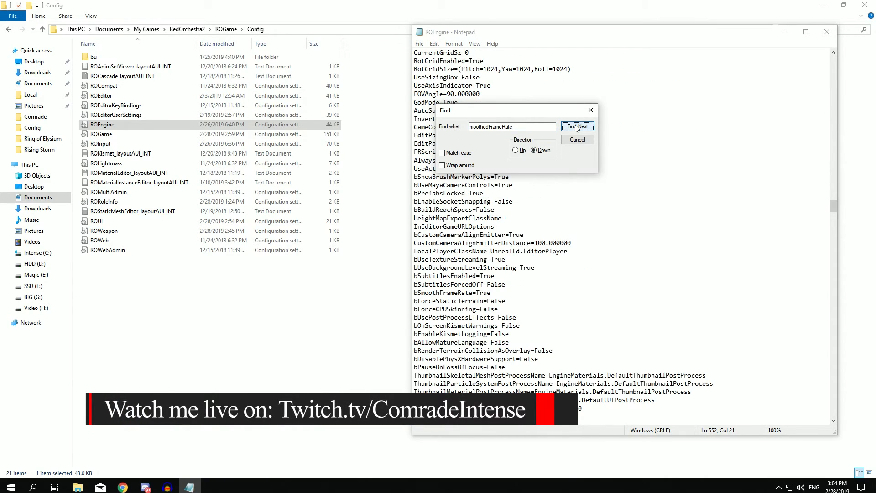
pyautogui.scroll(-2, 548, 273)
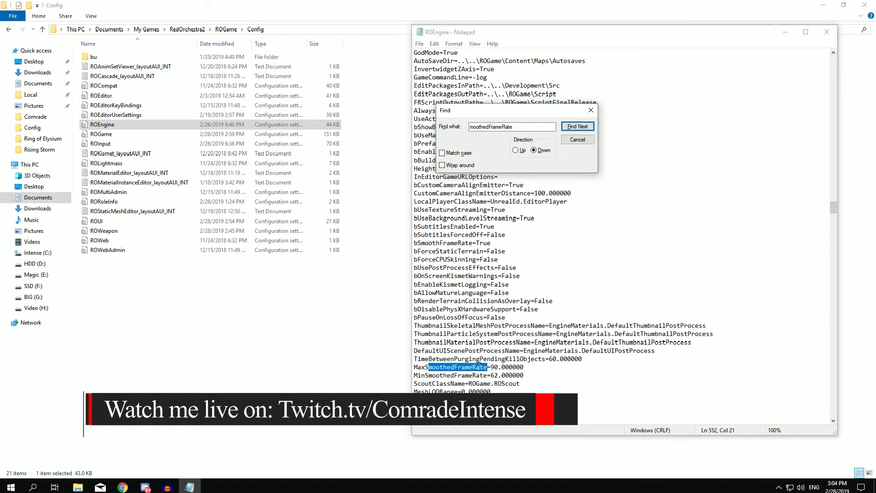
pyautogui.click(578, 126)
pyautogui.click(577, 126)
pyautogui.click(578, 127)
pyautogui.moveTo(502, 391)
pyautogui.mouseDown()
pyautogui.moveTo(522, 391)
pyautogui.moveTo(522, 401)
pyautogui.mouseUp()
pyautogui.click(577, 139)
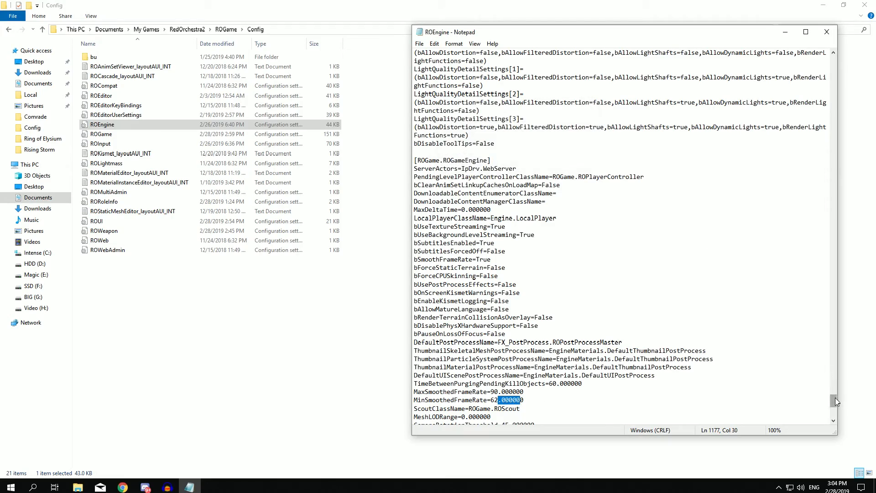
pyautogui.moveTo(835, 398); pyautogui.dragTo(833, 69)
pyautogui.click(594, 128)
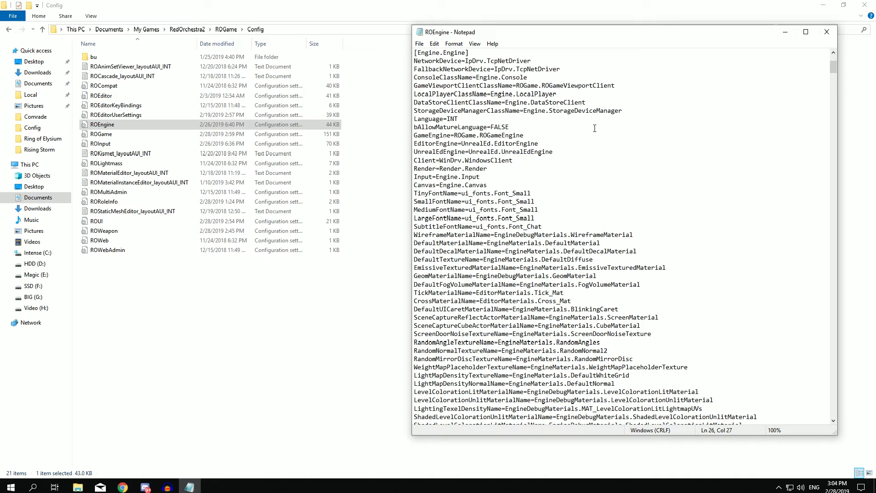
# Find 'gamma' in ROEngine and select the DisplayGamma value 2.5 under Engine.Client
pyautogui.hotkey('ctrl', 'f')
pyautogui.write('gamma')
pyautogui.click(578, 127)
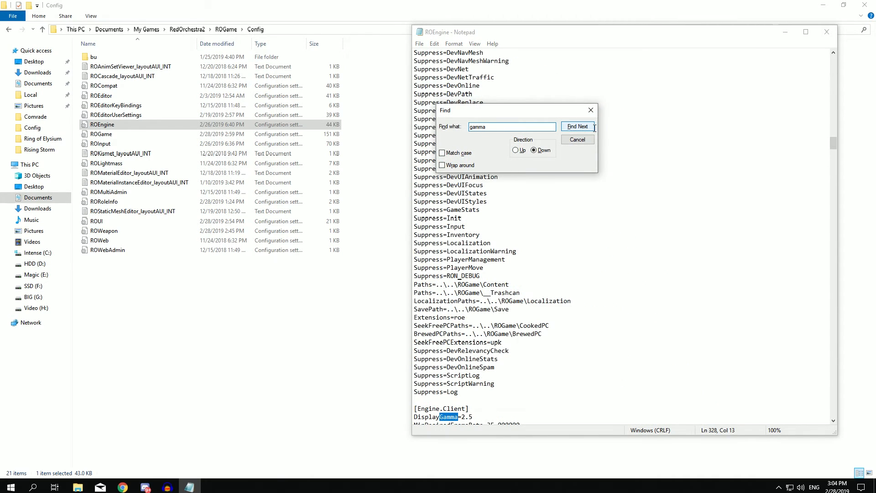
pyautogui.scroll(-3, 548, 280)
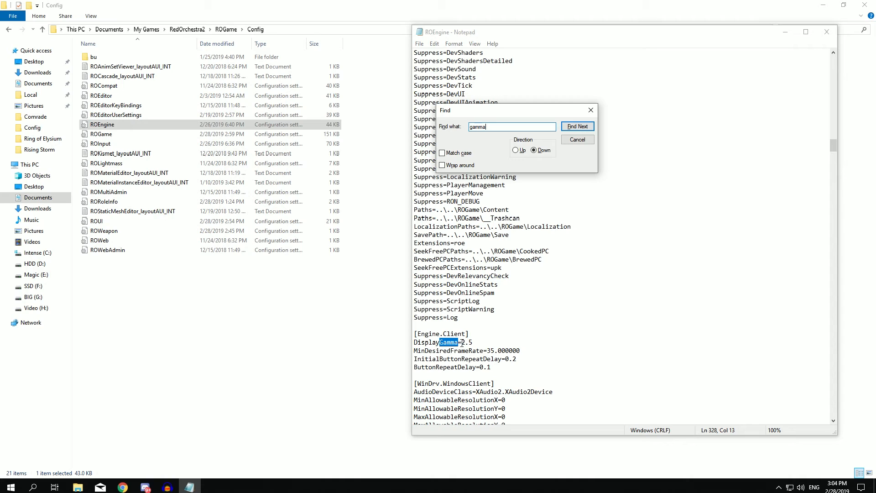
pyautogui.moveTo(462, 341); pyautogui.dragTo(475, 342)
pyautogui.click(482, 342)
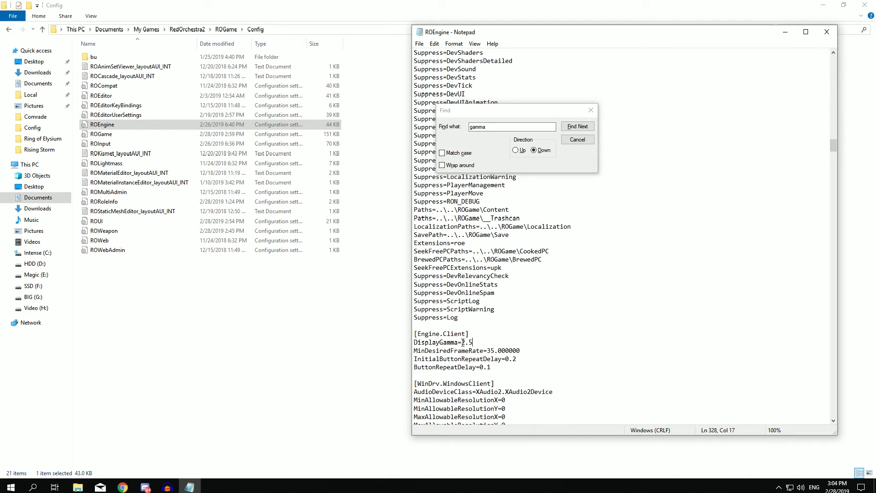
# Find 'brightness' and place the caret after the SceneBrightness value 1.5
pyautogui.hotkey('ctrl', 'f')
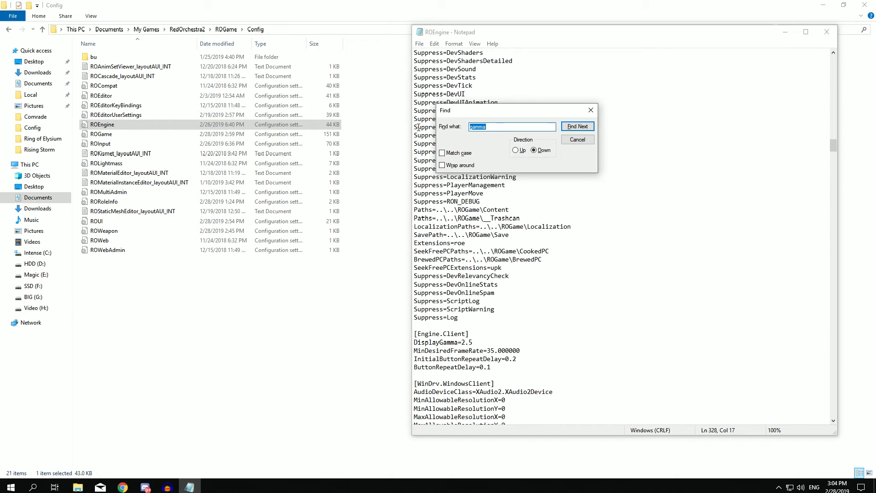
pyautogui.write('brightness')
pyautogui.press('Return')
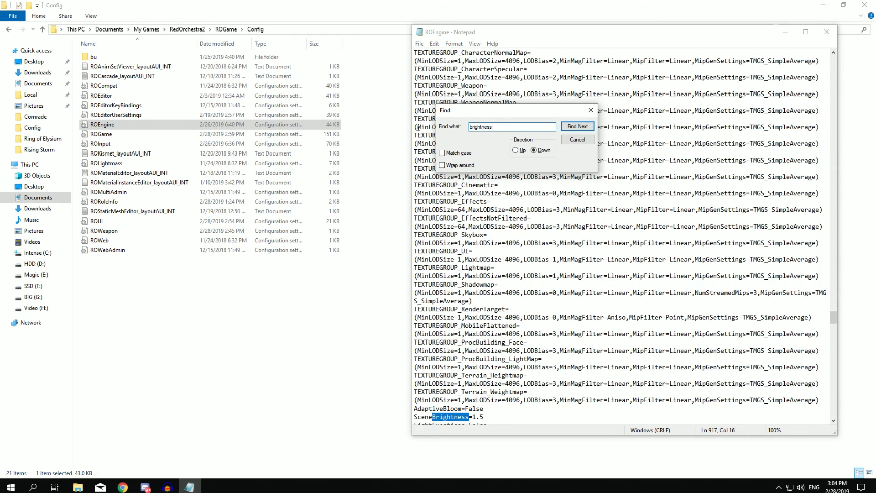
pyautogui.scroll(-3, 465, 297)
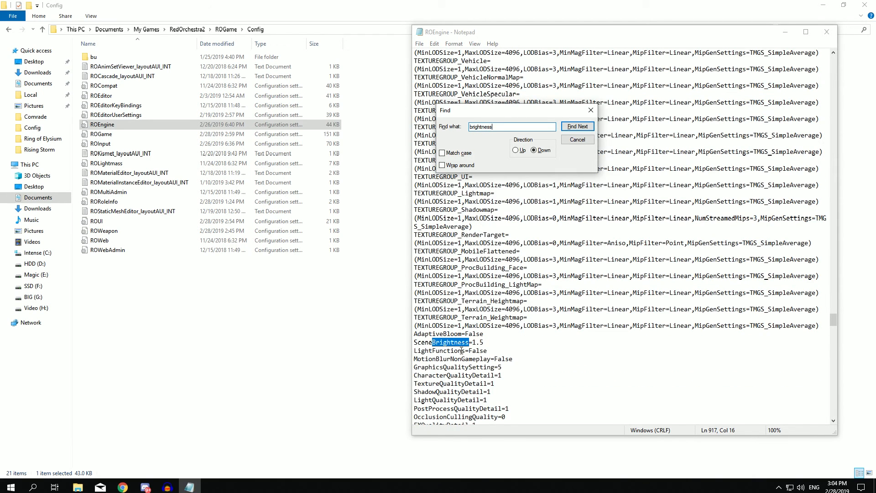
pyautogui.click(446, 342)
pyautogui.press('Right')
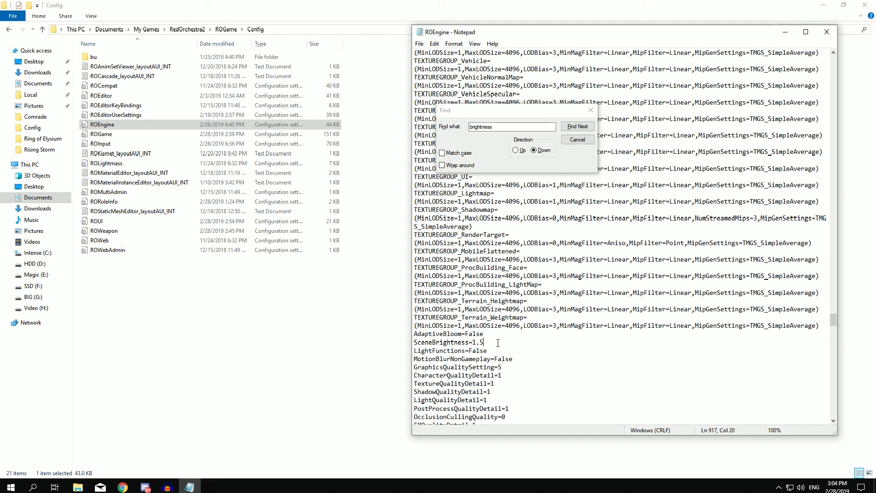
pyautogui.click(484, 343)
pyautogui.scroll(-2, 508, 357)
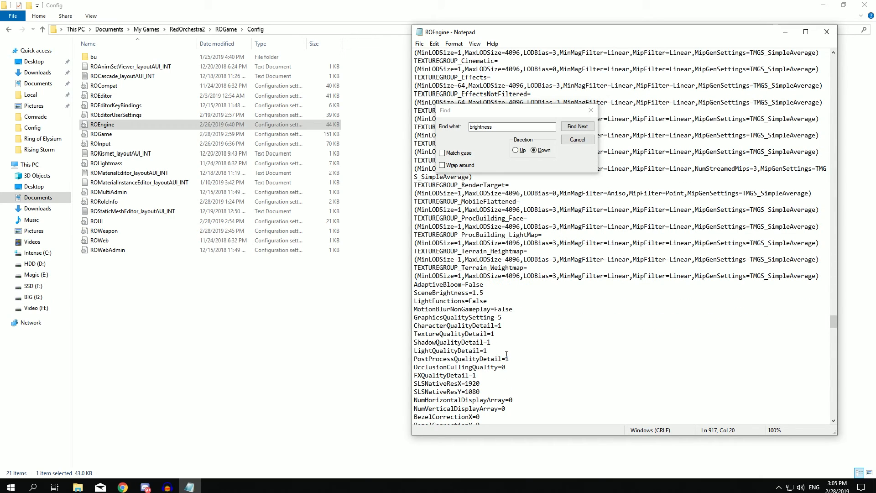
pyautogui.scroll(-1, 537, 364)
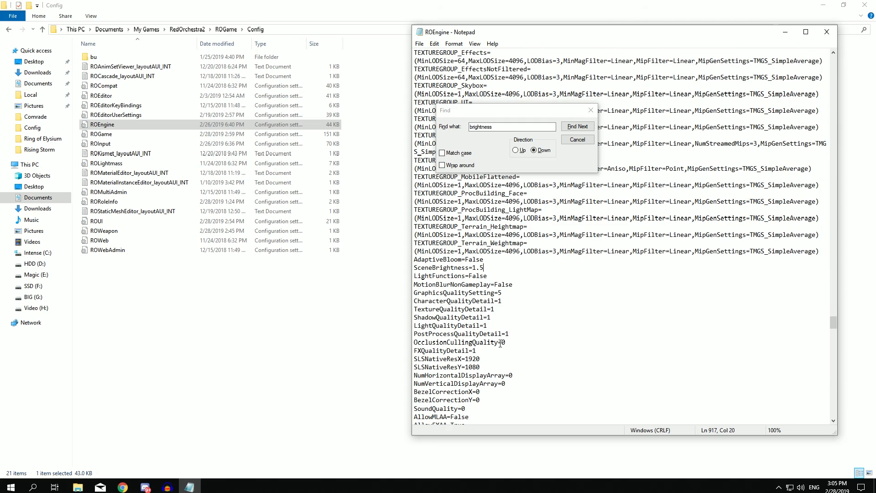
pyautogui.moveTo(436, 326); pyautogui.dragTo(488, 326)
# Look over the quality settings near SceneBrightness=1.5 and dismiss the Find dialog
pyautogui.click(475, 342)
pyautogui.moveTo(440, 376); pyautogui.dragTo(514, 375)
pyautogui.moveTo(454, 310); pyautogui.dragTo(496, 310)
pyautogui.moveTo(451, 276); pyautogui.dragTo(488, 276)
pyautogui.moveTo(414, 261); pyautogui.dragTo(485, 267)
pyautogui.click(439, 255)
pyautogui.scroll(-5, 497, 353)
pyautogui.scroll(-3, 494, 353)
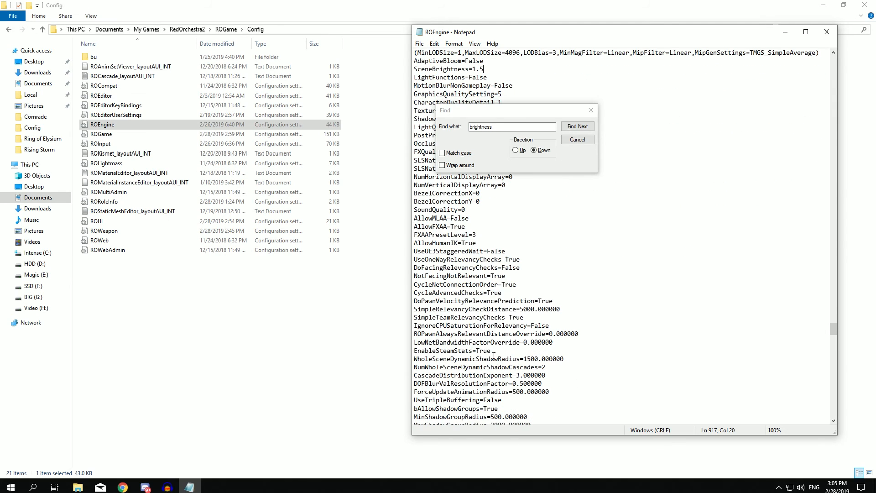
pyautogui.click(578, 140)
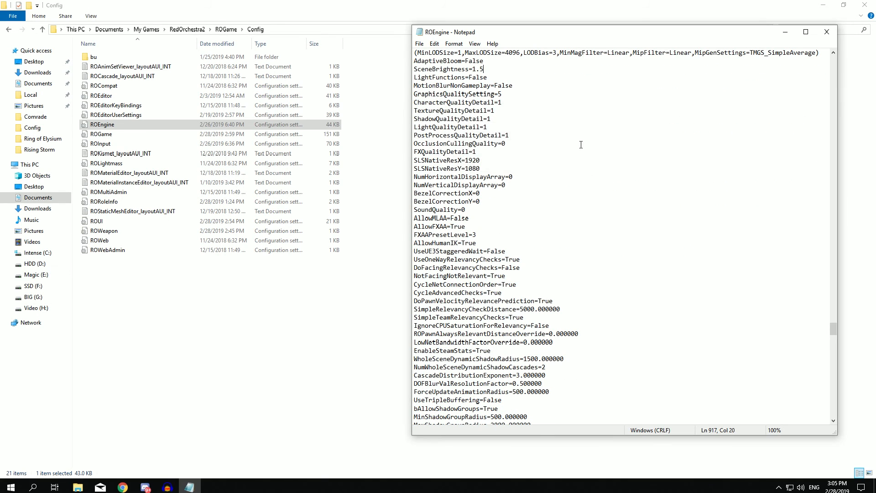